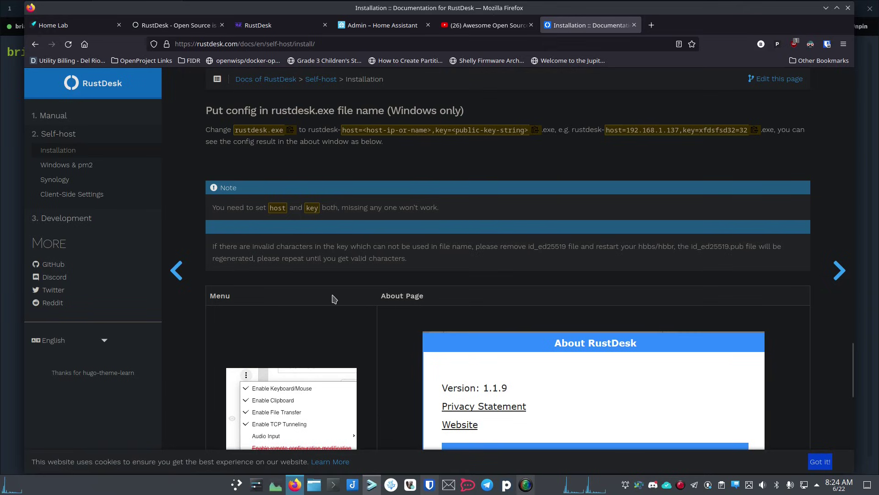
# Scroll the install page to the ID/Relay Server screenshot showing the ID Server, Relay Server, API Server and Key fields.
pyautogui.scroll(-2, 383, 352)
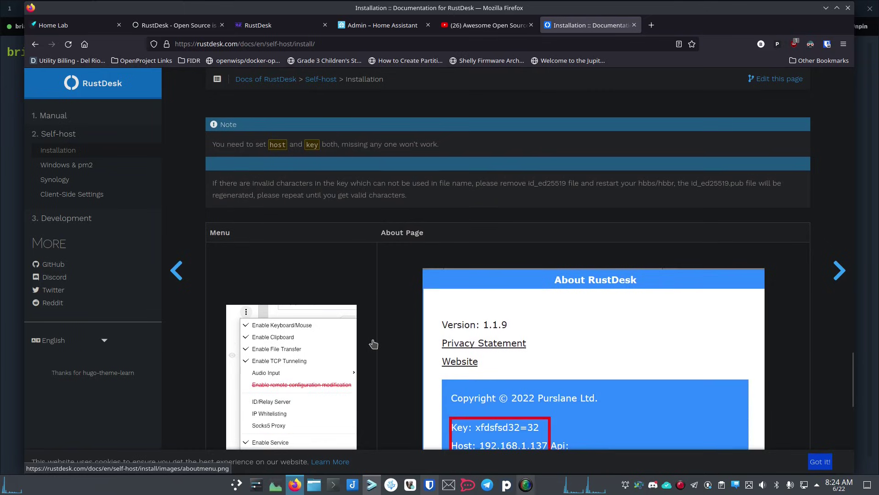
pyautogui.scroll(3, 382, 352)
pyautogui.scroll(-2, 373, 344)
pyautogui.scroll(-1, 374, 344)
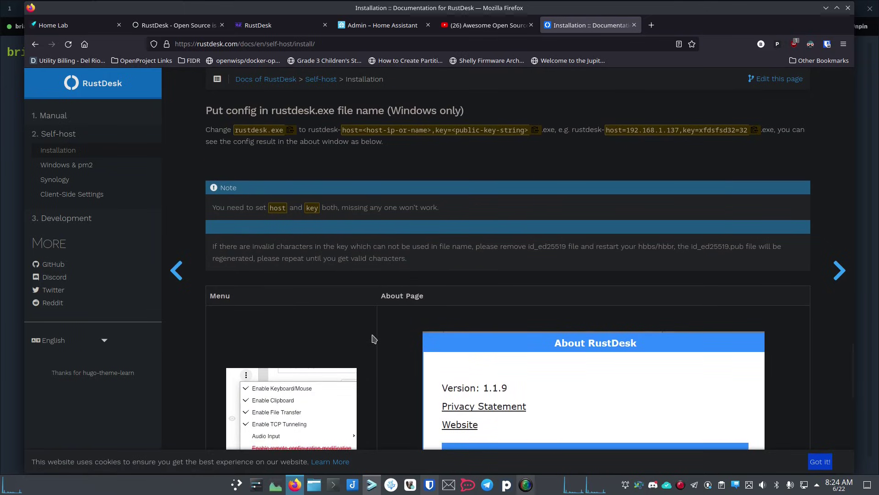
pyautogui.scroll(4, 406, 353)
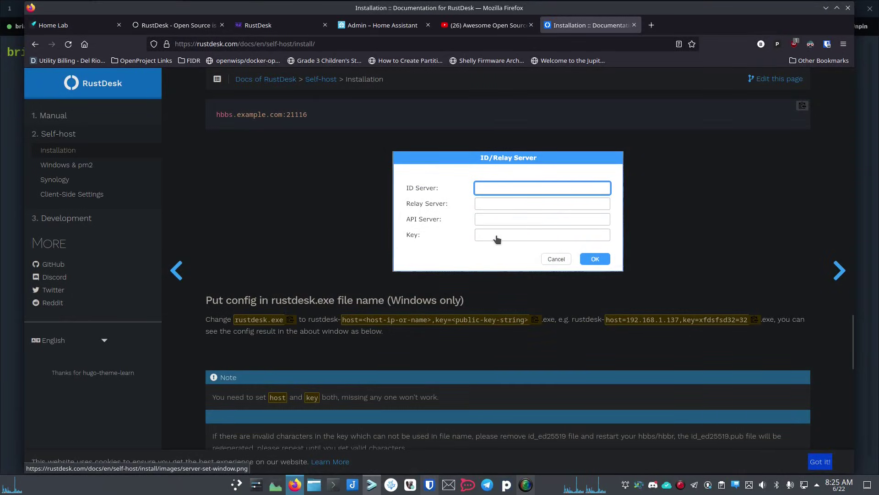
pyautogui.scroll(2, 459, 247)
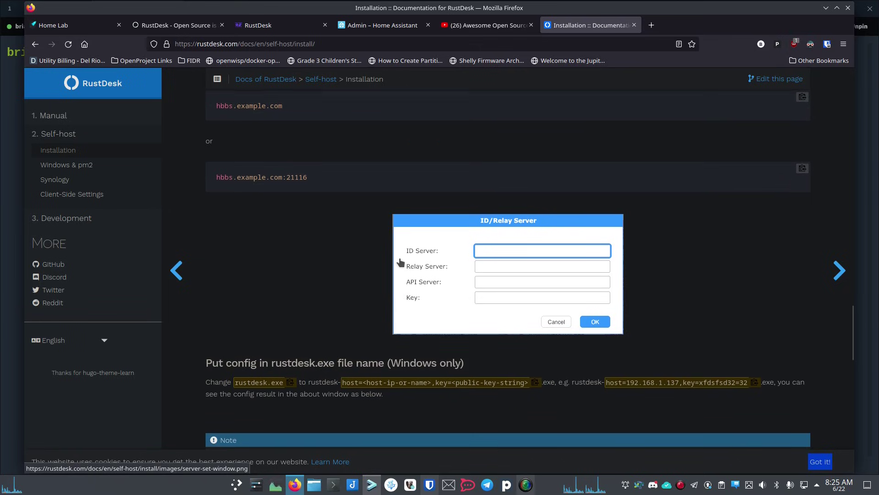
pyautogui.scroll(-5, 393, 293)
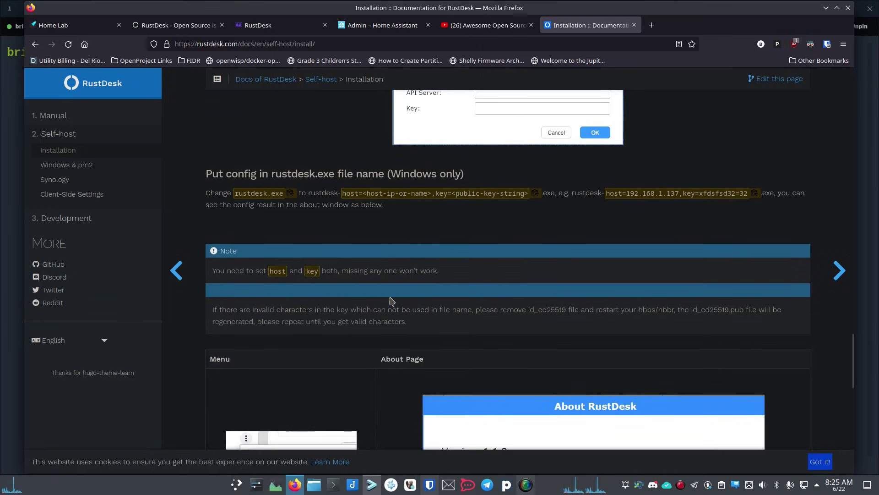
pyautogui.scroll(-2, 389, 300)
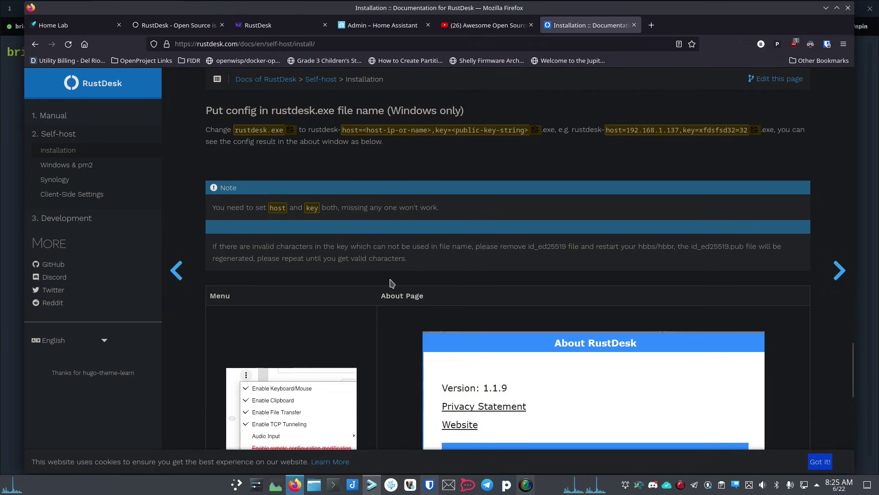
pyautogui.scroll(-4, 390, 273)
pyautogui.scroll(-2, 389, 271)
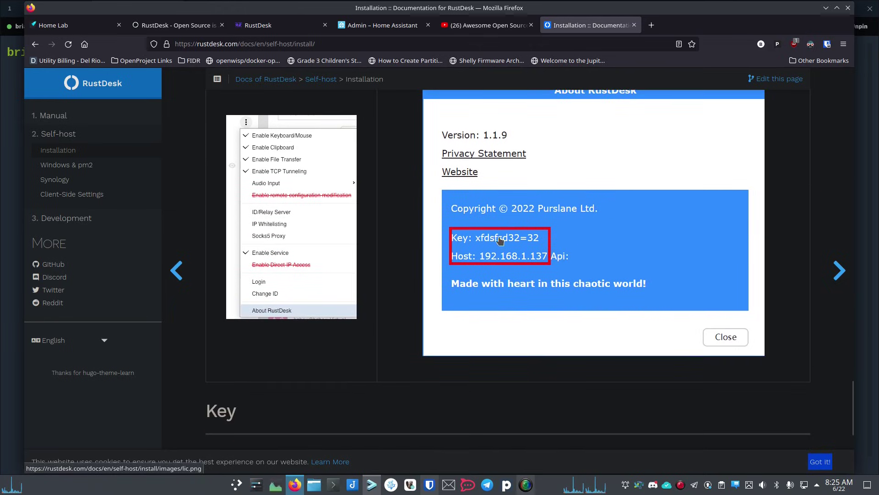
pyautogui.scroll(7, 436, 283)
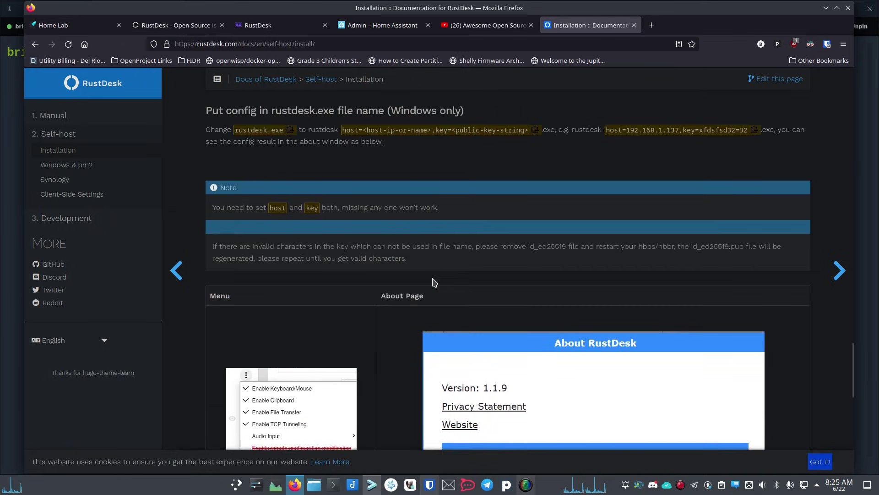
pyautogui.scroll(2, 420, 284)
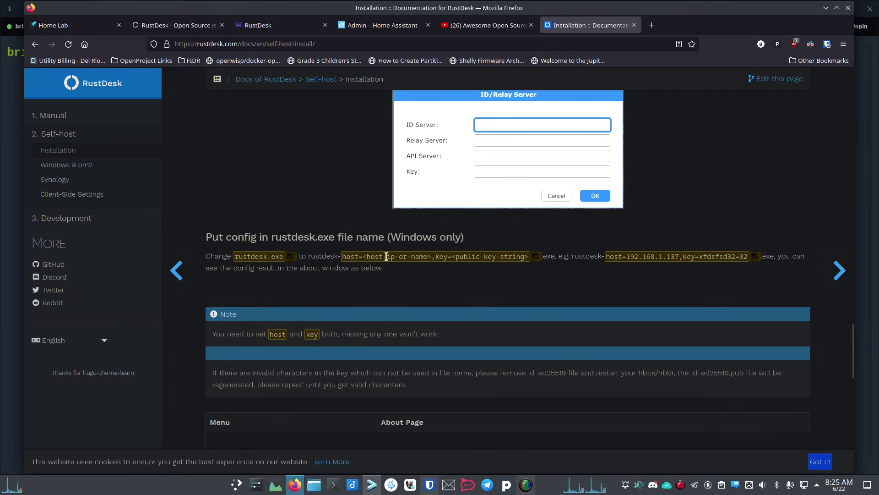
# Zoom the install guide to 140% and highlight the word rustdesk in the file-name example.
pyautogui.keyDown('ctrl'); pyautogui.scroll(4, 387, 278); pyautogui.keyUp('ctrl')
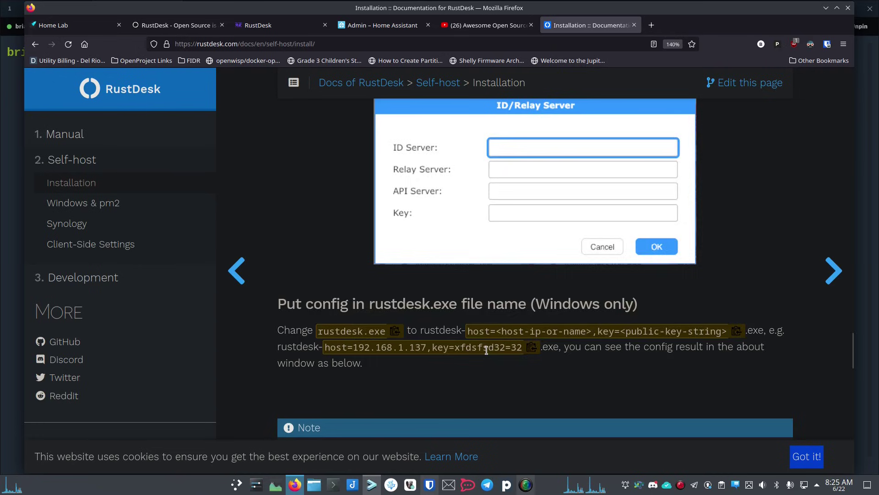
pyautogui.scroll(-3, 486, 351)
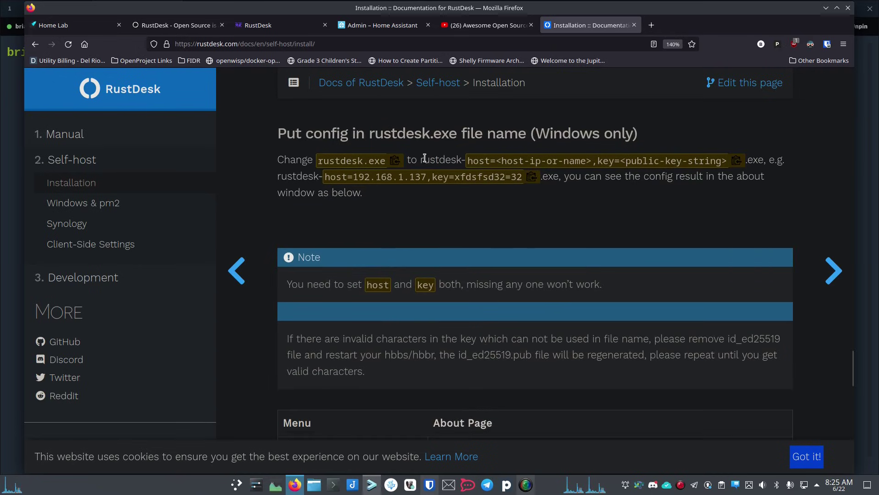
pyautogui.moveTo(420, 161); pyautogui.dragTo(459, 159)
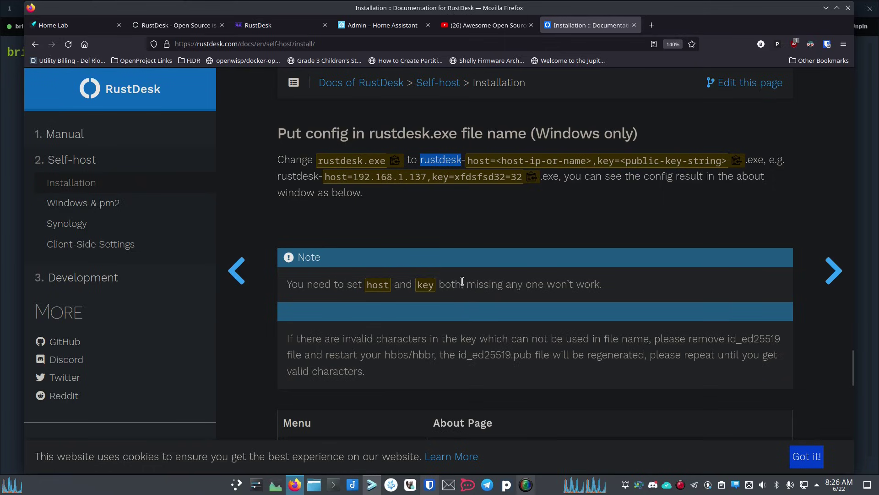
# Scroll down to the Key heading that explains the id_ed25519 key pair and cat ./id_ed25519.pub.
pyautogui.scroll(5, 463, 282)
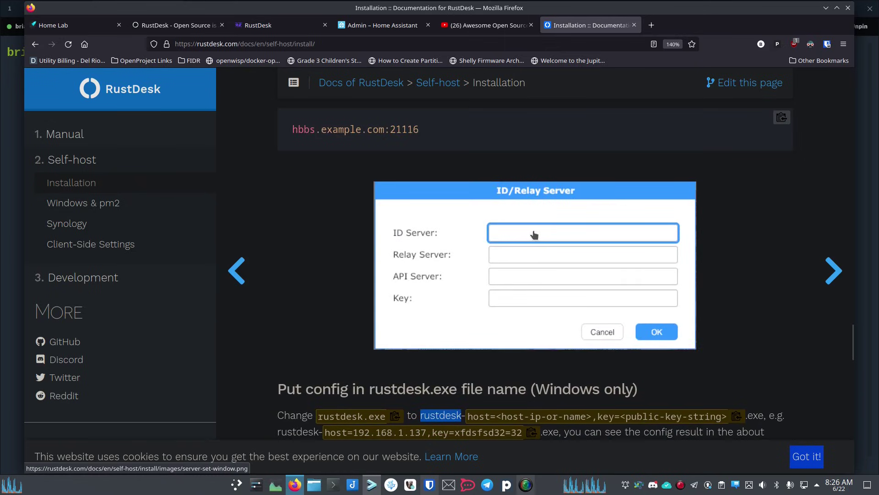
pyautogui.scroll(-3, 467, 307)
pyautogui.scroll(-3, 467, 307)
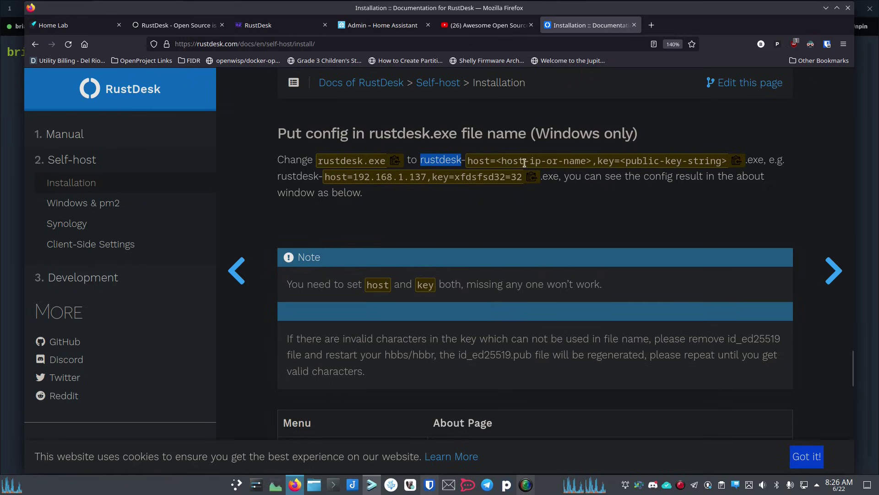
pyautogui.scroll(6, 515, 214)
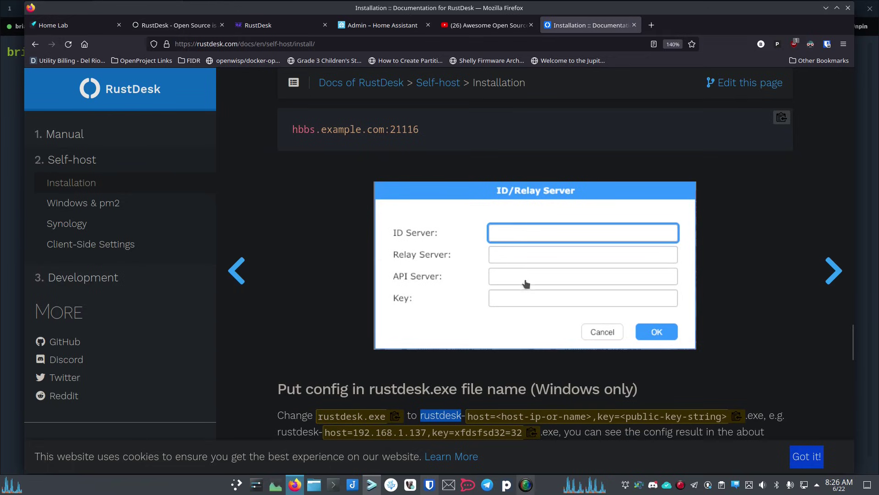
pyautogui.scroll(-2, 493, 249)
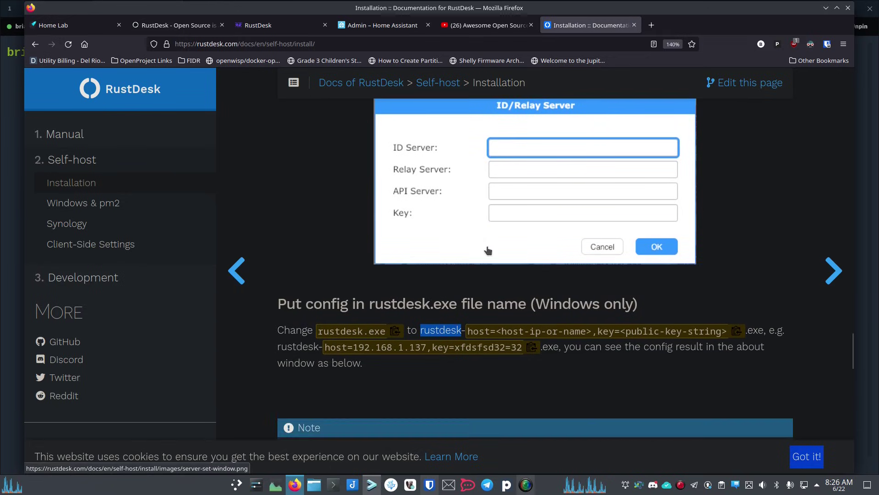
pyautogui.scroll(2, 482, 247)
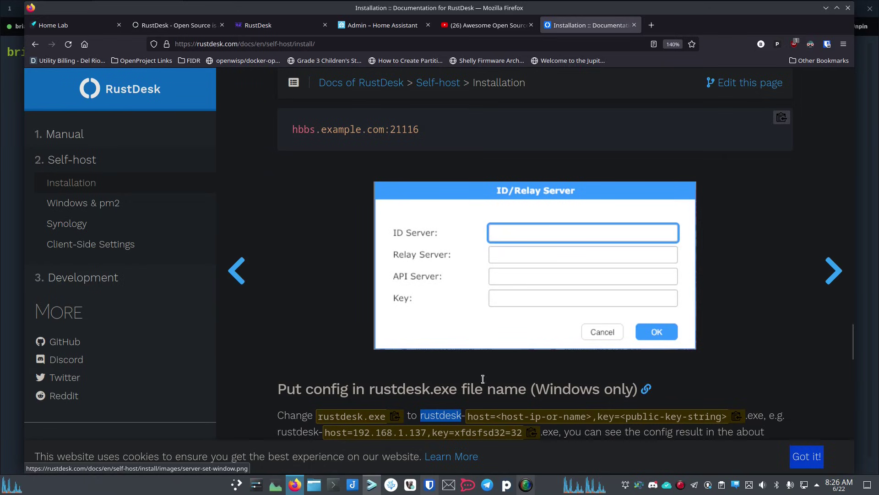
pyautogui.scroll(-2, 481, 245)
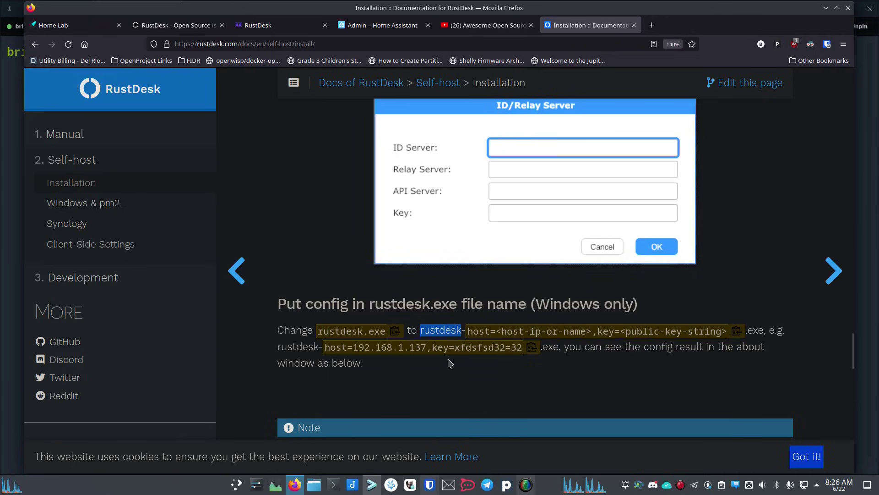
pyautogui.scroll(-4, 440, 366)
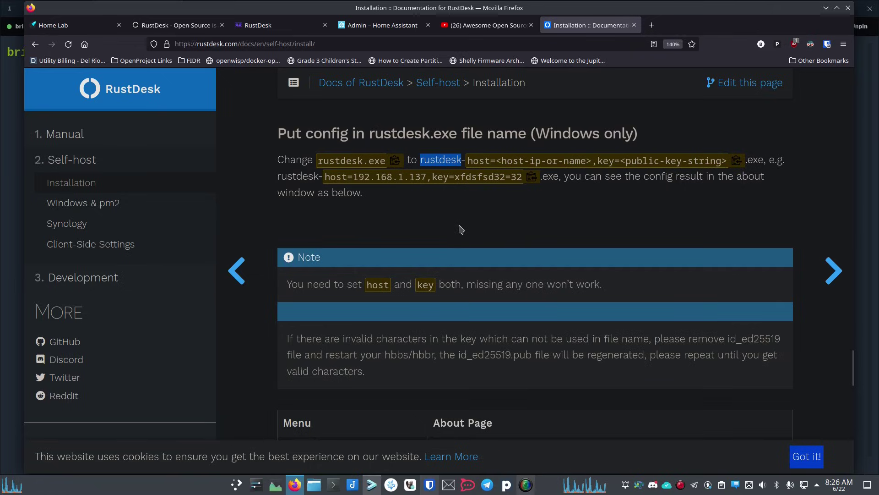
pyautogui.scroll(2, 460, 225)
pyautogui.scroll(2, 478, 285)
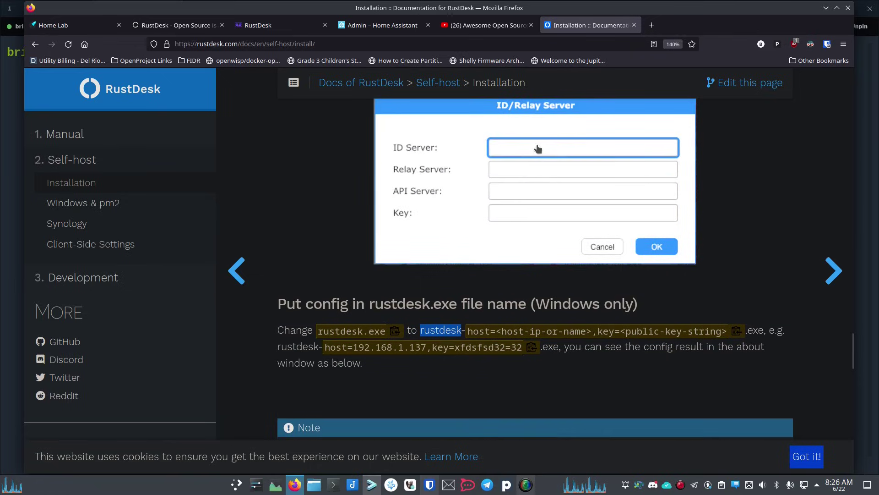
pyautogui.scroll(-7, 459, 284)
pyautogui.scroll(-9, 460, 284)
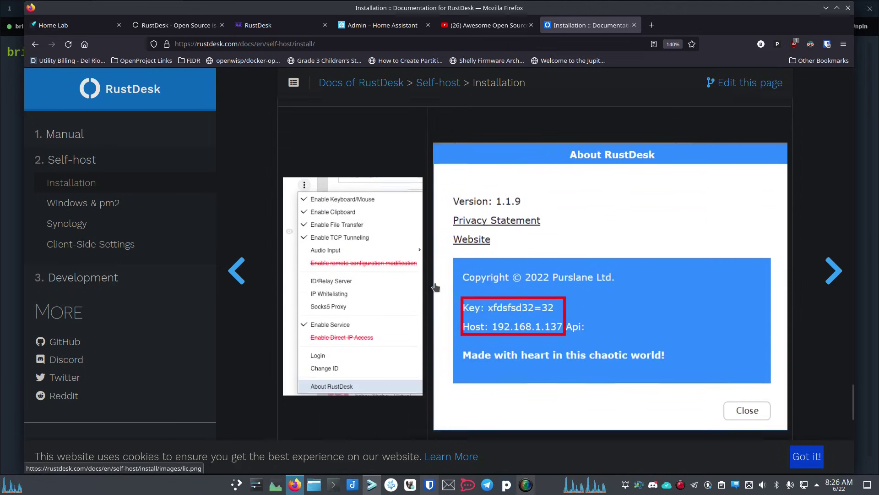
pyautogui.scroll(-4, 432, 288)
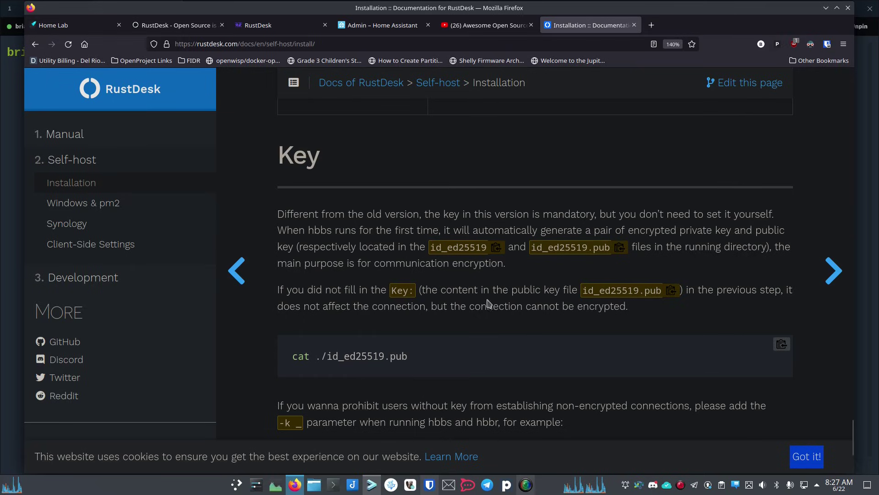
# Scroll past the cat ./id_ed25519.pub block to the ./hbbs -k _ and ./hbbr -k _ example.
pyautogui.scroll(-3, 274, 311)
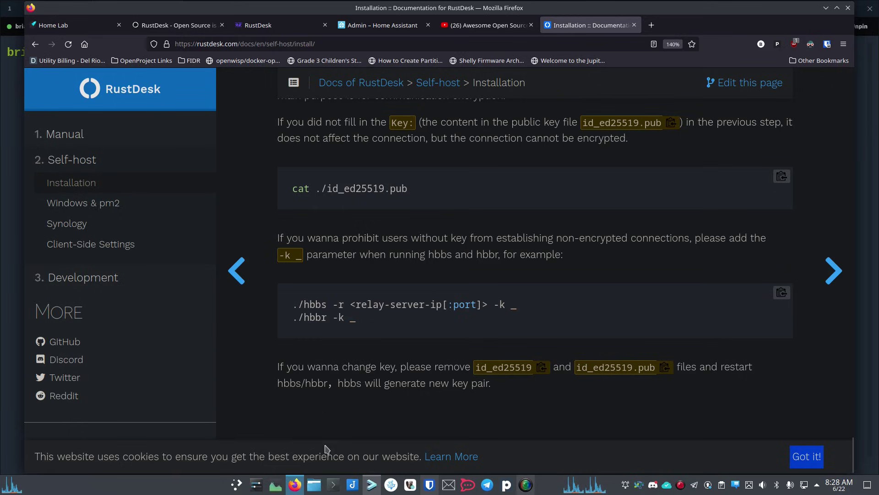
# Open docker-compose.yml in nano from the Tabby terminal.
pyautogui.click(374, 489)
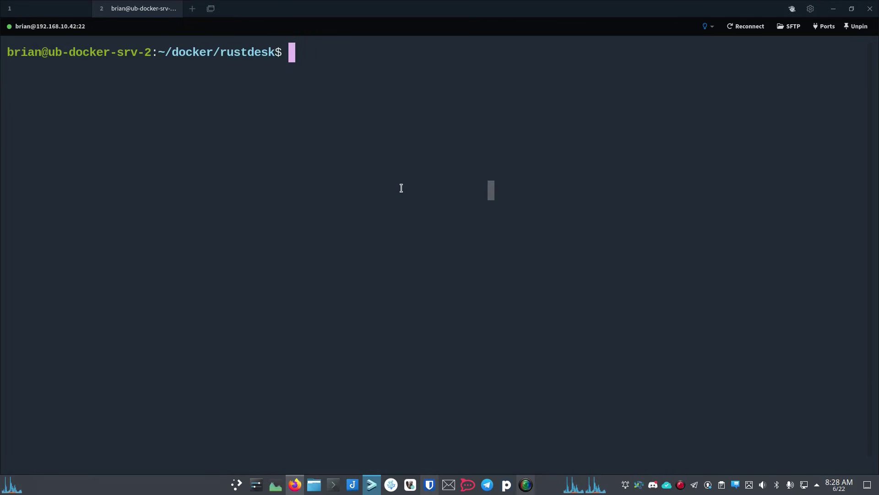
pyautogui.write('nano dock')
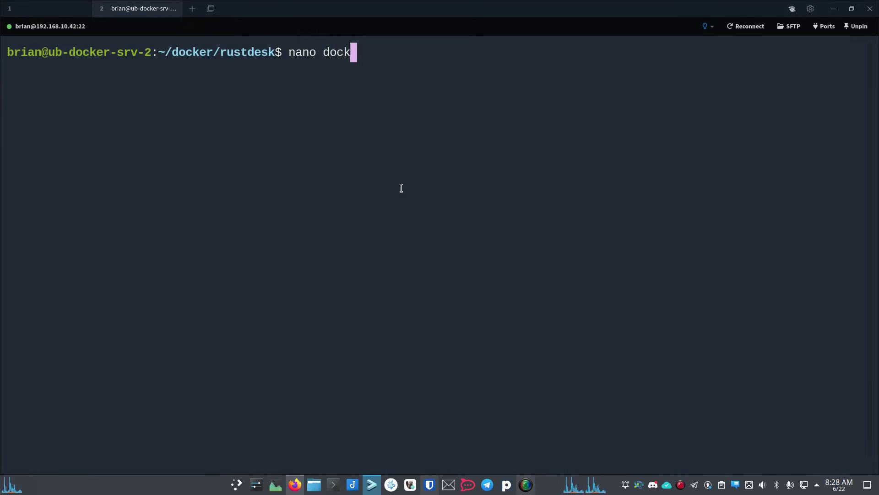
pyautogui.press('Tab')
pyautogui.press('Return')
# Append -k _ to both the hbbs and hbbr command lines.
pyautogui.press('Down')
pyautogui.press('Down')
pyautogui.press('Down')
pyautogui.press('Down')
pyautogui.press('Down')
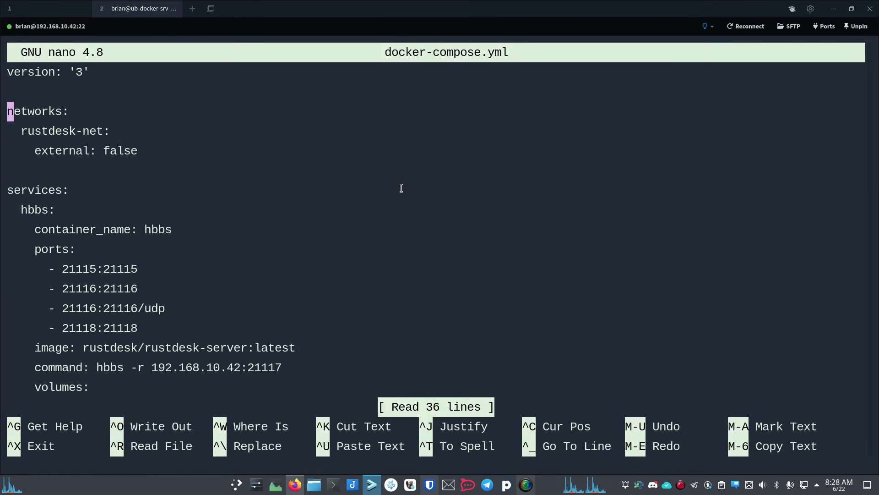
pyautogui.press('Down')
pyautogui.press('Down')
pyautogui.press('Down')
pyautogui.press('Down')
pyautogui.press('Down')
pyautogui.press('Down')
pyautogui.press('Down')
pyautogui.press('Down')
pyautogui.press('Down')
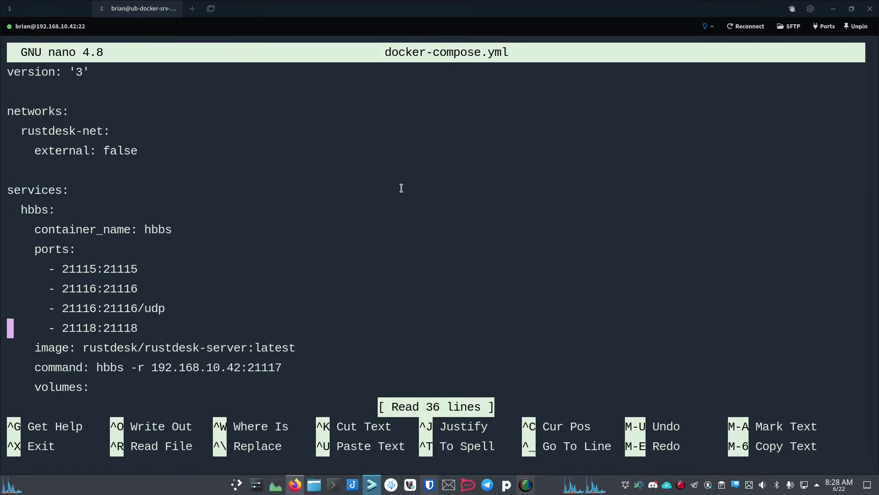
pyautogui.press('Down')
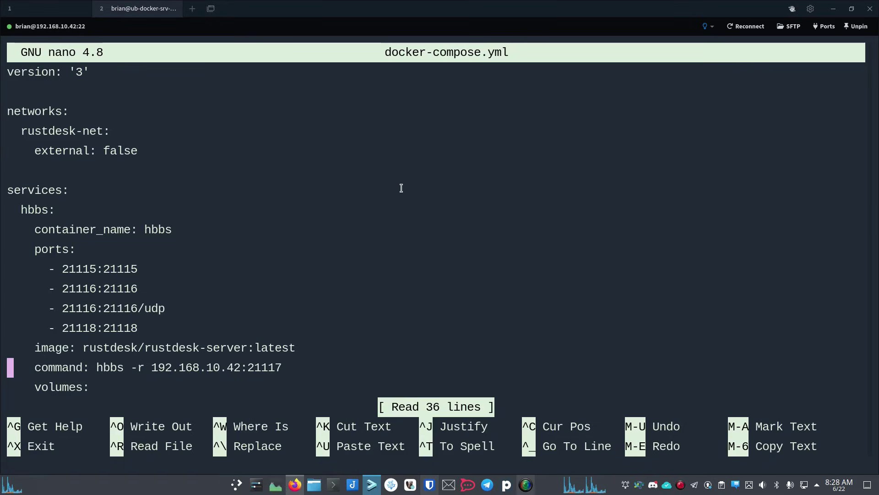
pyautogui.press('Right')
pyautogui.press('Right')
pyautogui.press('Right')
pyautogui.press('Right')
pyautogui.press('Right')
pyautogui.press('Right')
pyautogui.press('Right')
pyautogui.press('Right')
pyautogui.press('Right')
pyautogui.press('Right')
pyautogui.press('Right')
pyautogui.press('Right')
pyautogui.press('Right')
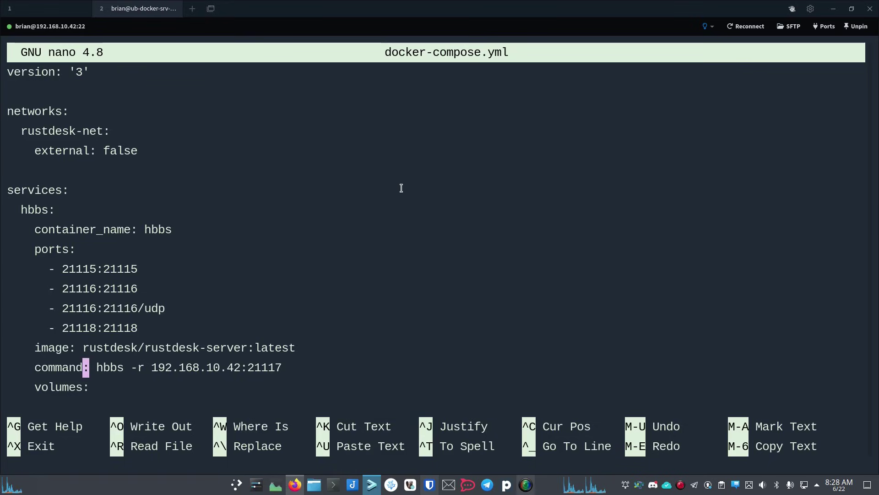
pyautogui.press('Right')
pyautogui.press('Right')
pyautogui.press('Right')
pyautogui.press('Right')
pyautogui.press('Right')
pyautogui.press('Right')
pyautogui.press('Right')
pyautogui.press('Right')
pyautogui.press('Right')
pyautogui.press('Right')
pyautogui.press('Right')
pyautogui.press('Right')
pyautogui.press('Right')
pyautogui.press('Right')
pyautogui.press('Right')
pyautogui.press('Right')
pyautogui.press('Right')
pyautogui.press('Right')
pyautogui.press('Right')
pyautogui.press('Right')
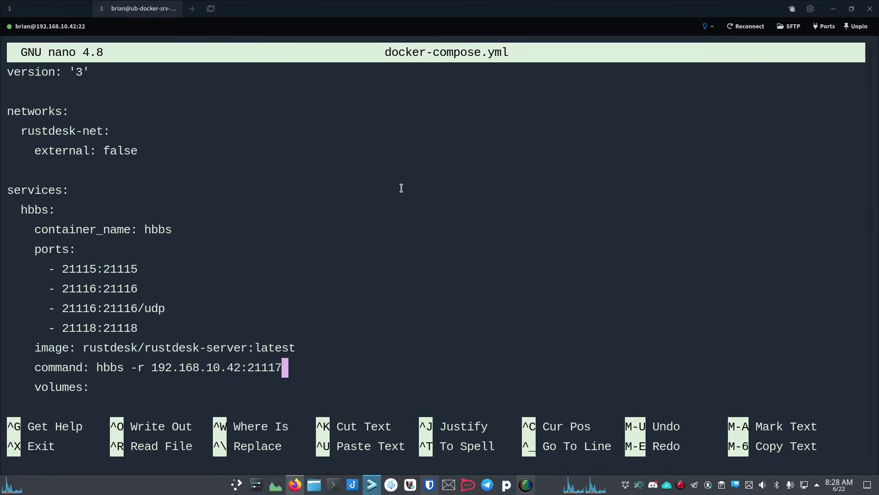
pyautogui.write('-k ')
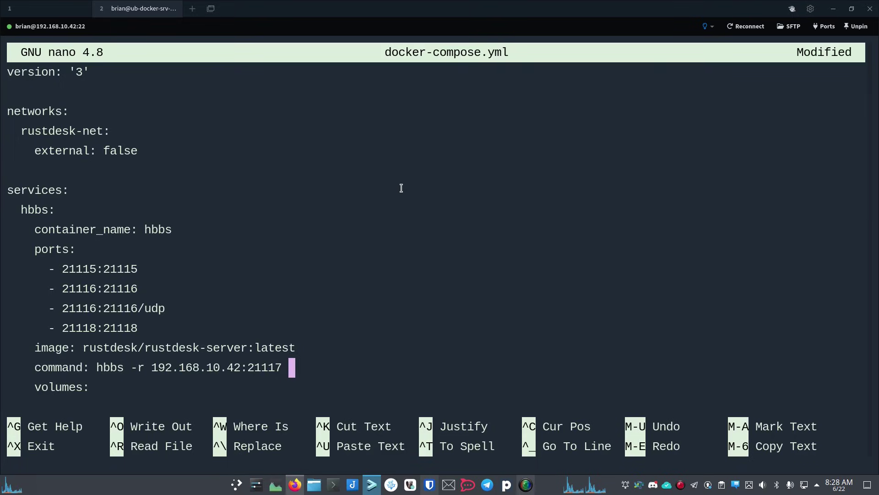
pyautogui.write('_')
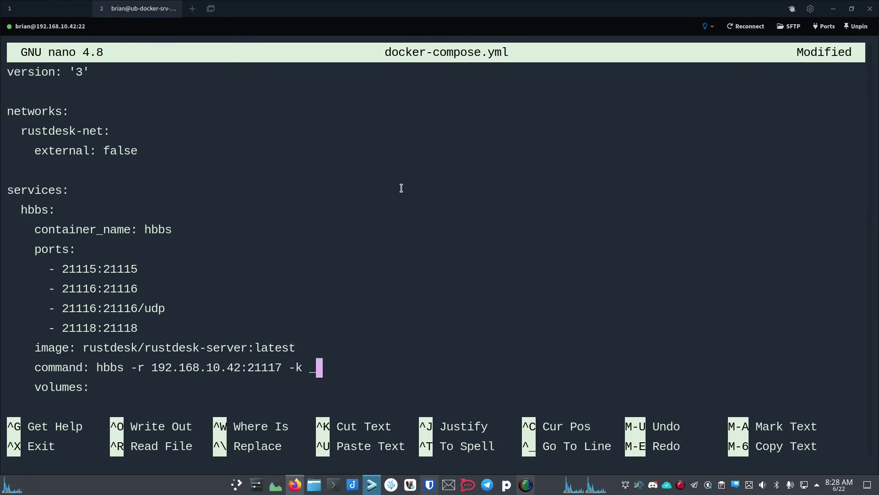
pyautogui.press('Down')
pyautogui.write('- ./hbbs:/root     networks:       - rustdesk-net     depends_on:       - hbbr     restart: unless-stopped    hbbr:     container_name: hbbr')
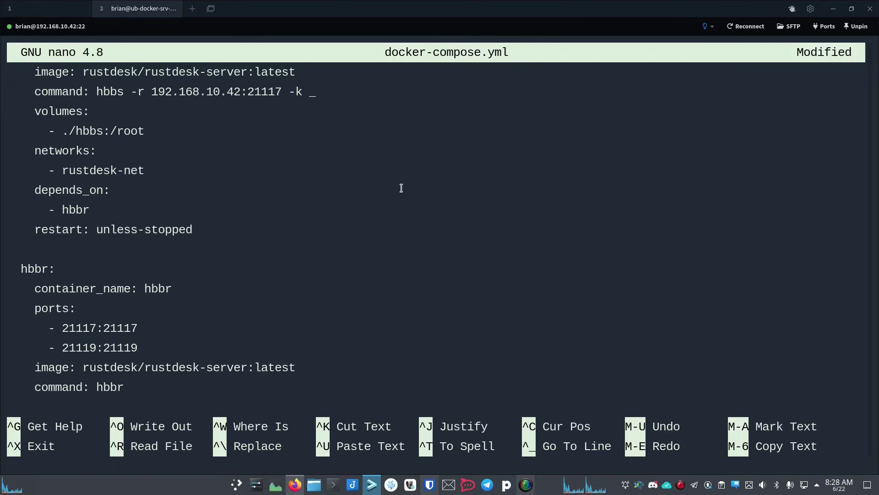
pyautogui.write('-k')
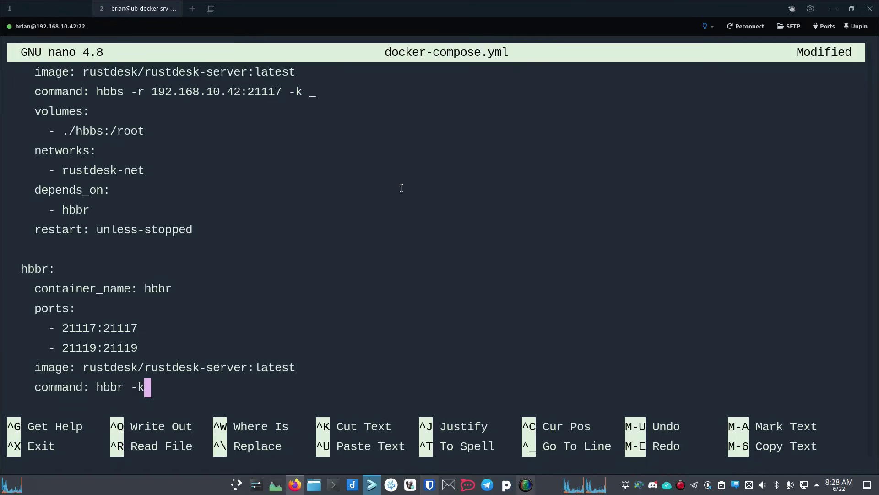
pyautogui.write(' _')
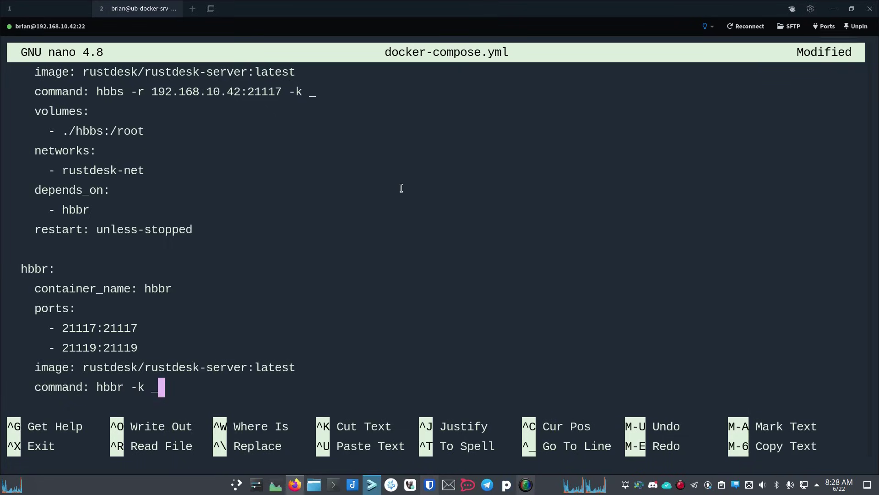
# Save docker-compose.yml under the same name and exit nano.
pyautogui.hotkey('ctrl', 'o')
pyautogui.press('Return')
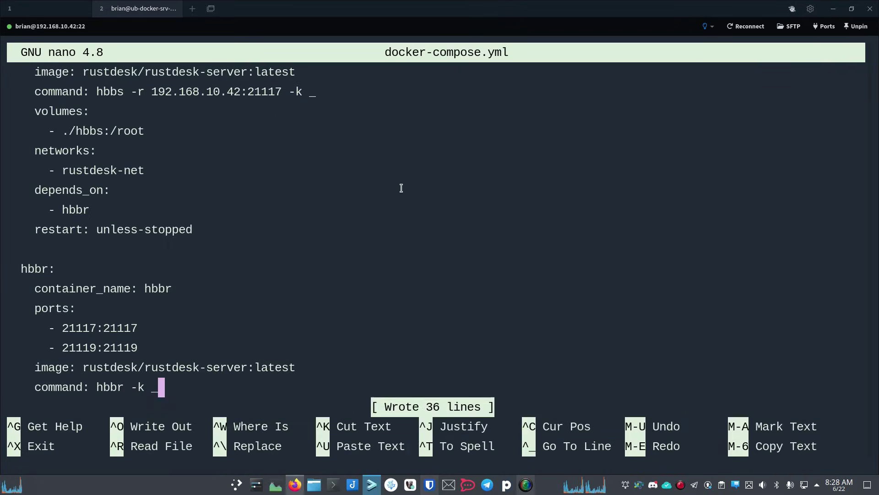
pyautogui.hotkey('ctrl', 'x')
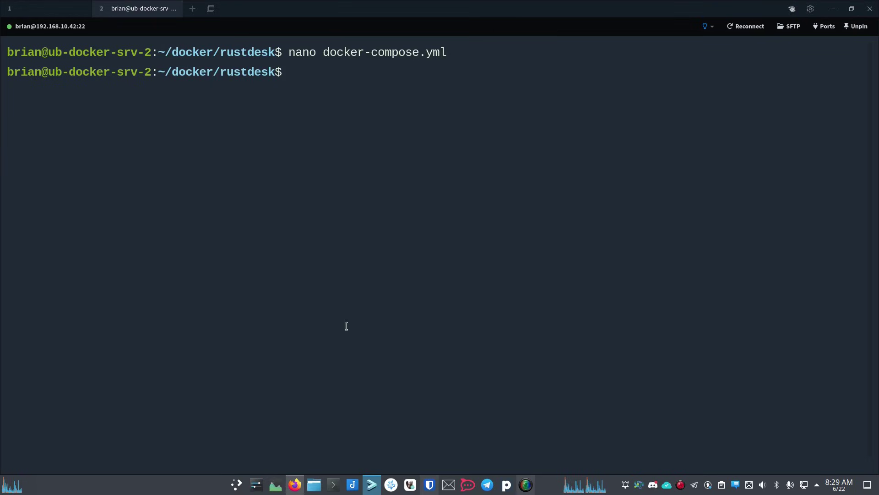
# Clear the terminal and run docker-compose up -d to create the hbbr and hbbs containers.
pyautogui.write('clear')
pyautogui.press('Return')
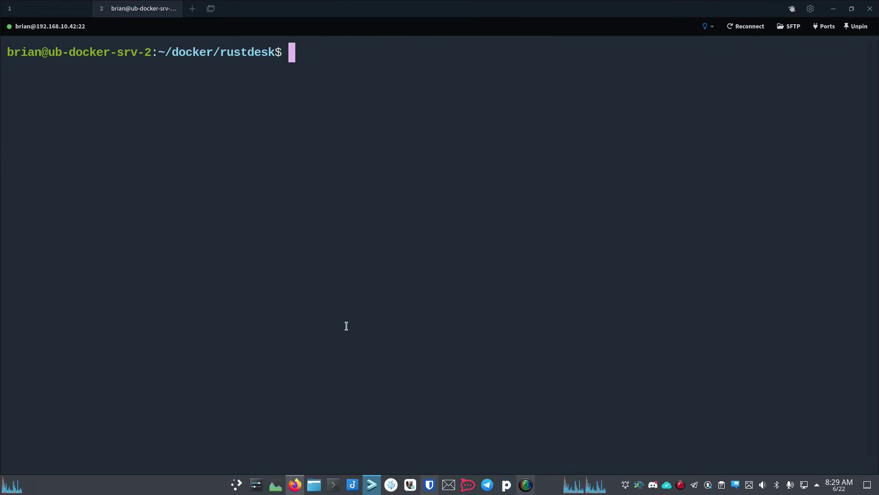
pyautogui.write('docke')
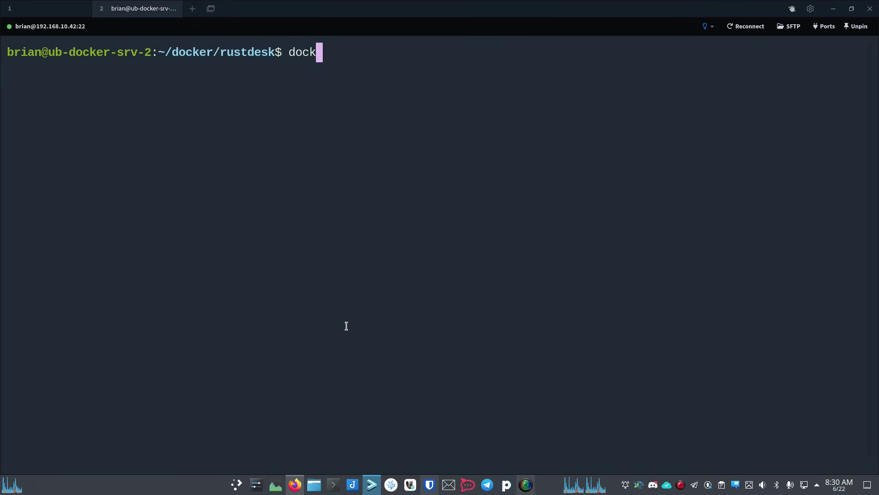
pyautogui.write('r-compose.')
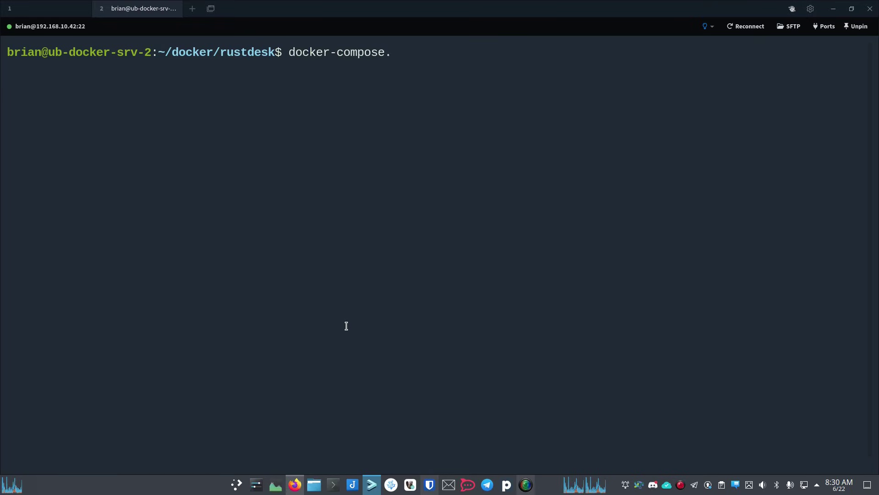
pyautogui.press('BackSpace')
pyautogui.write('up -d')
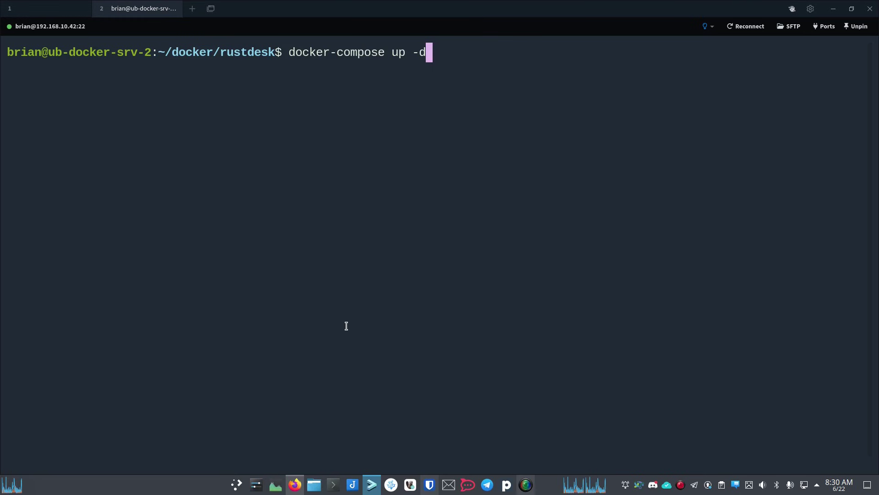
pyautogui.press('Return')
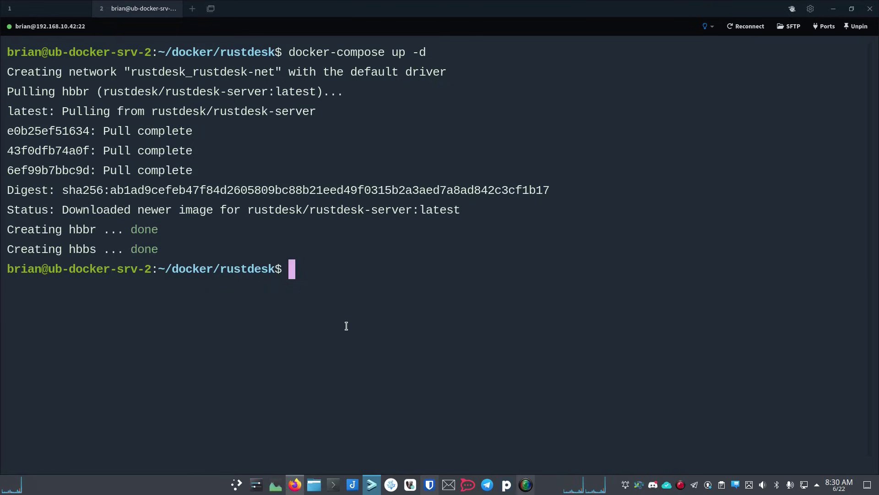
# List the rustdesk folder, then the hbbs folder, revealing the id_ed25519 key pair.
pyautogui.write('ls')
pyautogui.press('Return')
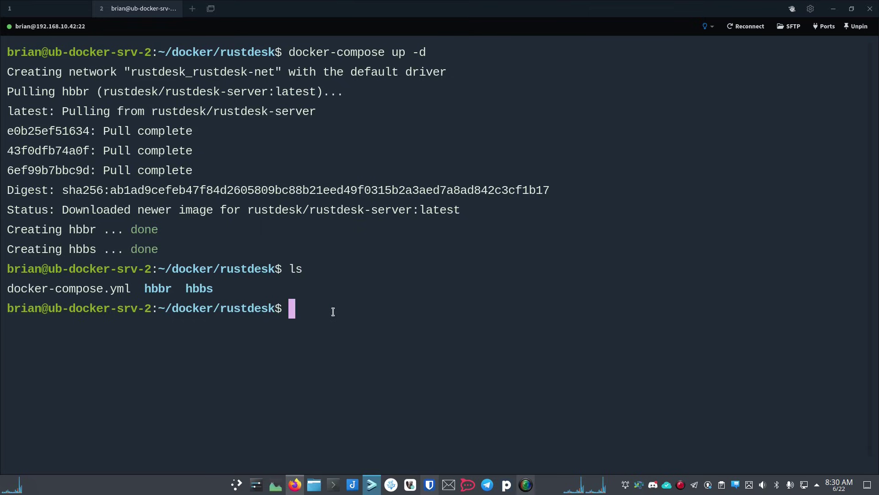
pyautogui.write('cd')
pyautogui.press('BackSpace')
pyautogui.press('BackSpace')
pyautogui.write('ls hsbbs')
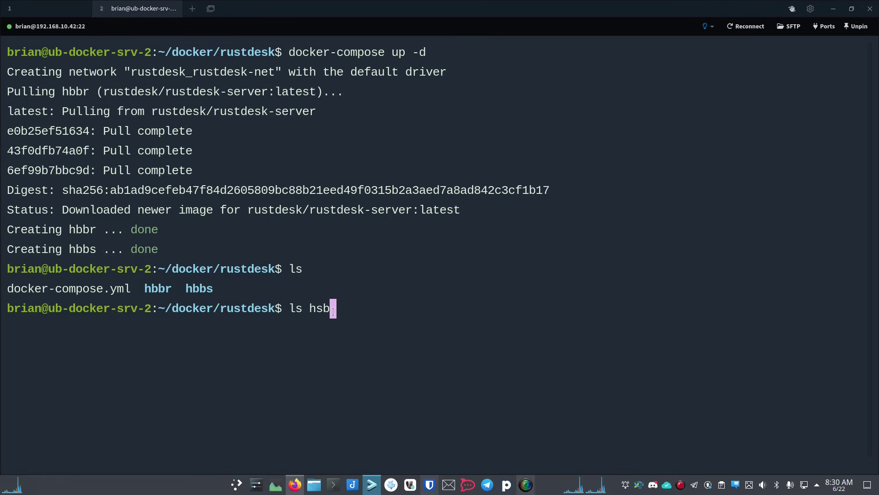
pyautogui.press('Return')
pyautogui.write('ls hbbs')
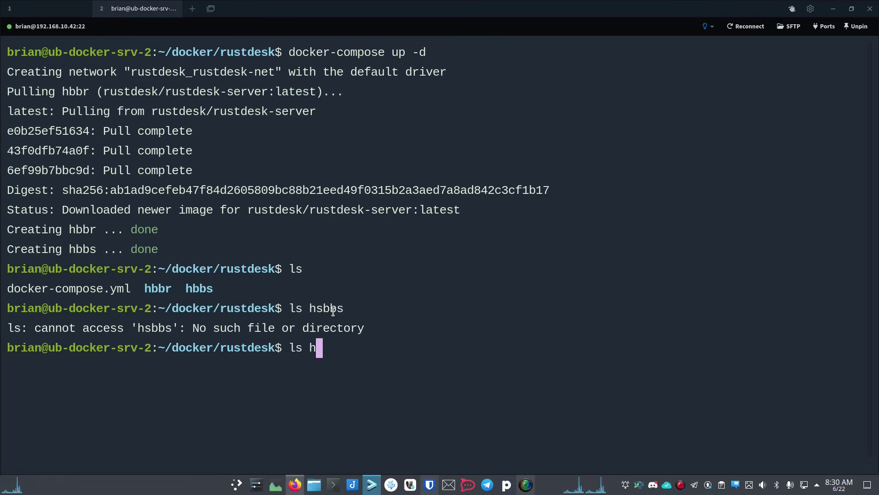
pyautogui.press('Return')
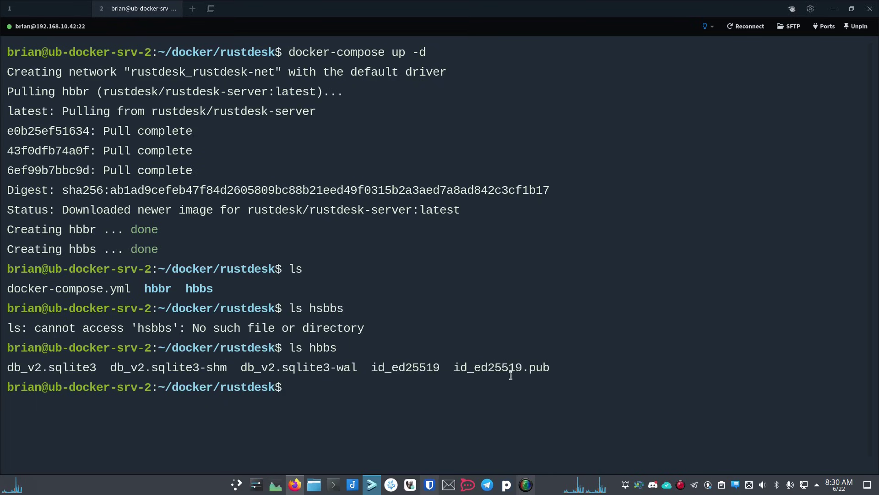
# Print the public key with cat hbbs/id_ed25519.pub.
pyautogui.write('cat hbbs/id')
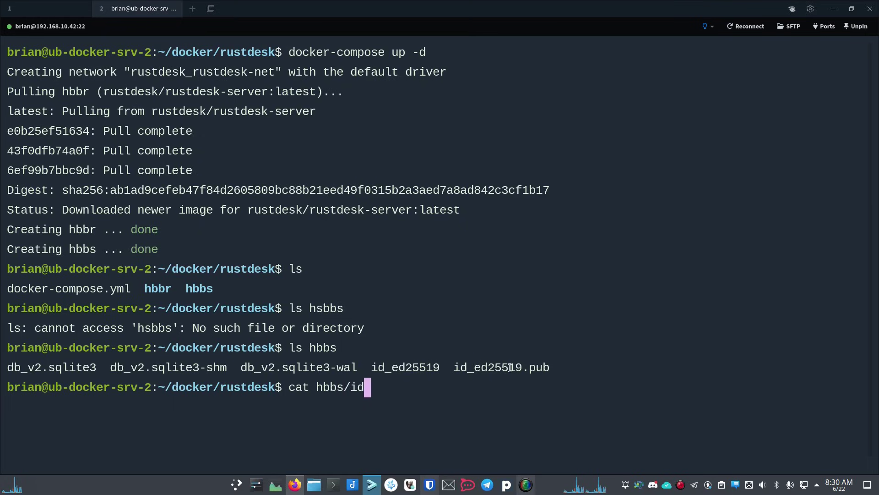
pyautogui.write('_e')
pyautogui.press('Tab')
pyautogui.write('.p')
pyautogui.press('Tab')
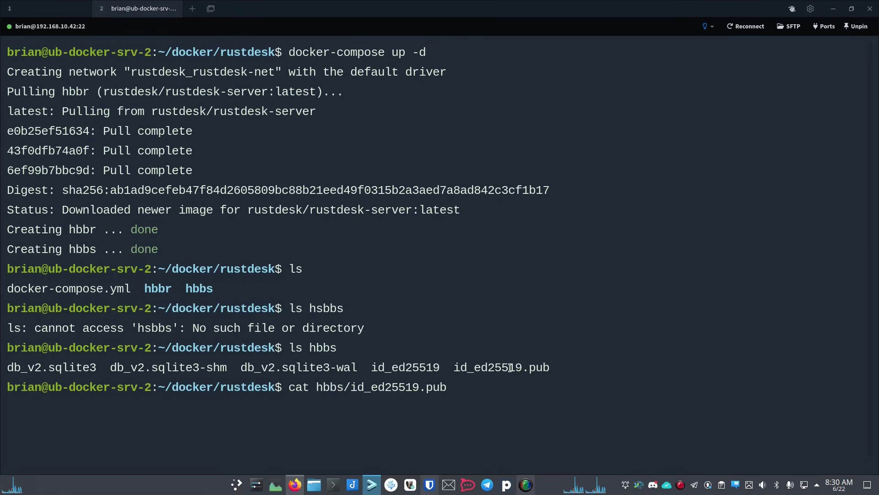
pyautogui.press('Return')
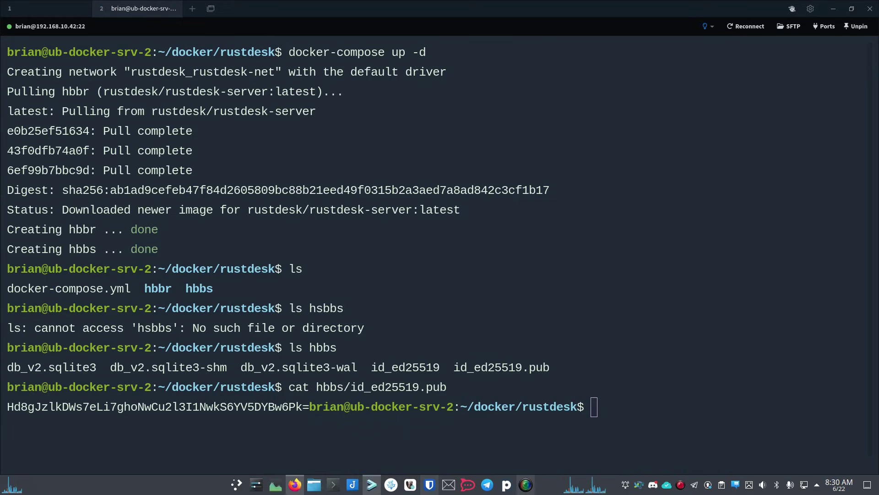
pyautogui.click(27, 416)
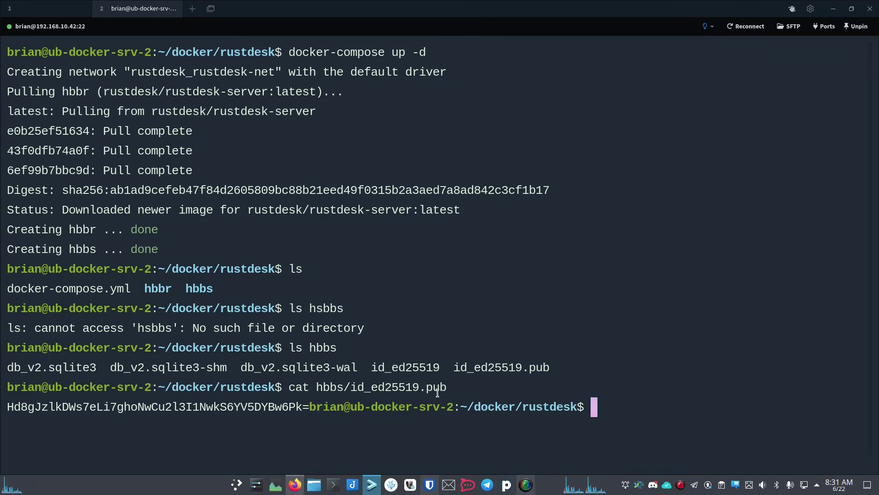
# Clear the screen, open hbbs/id_ed25519.pub in nano, and select the public key line.
pyautogui.write('clear')
pyautogui.press('Return')
pyautogui.write('nano hbbs/')
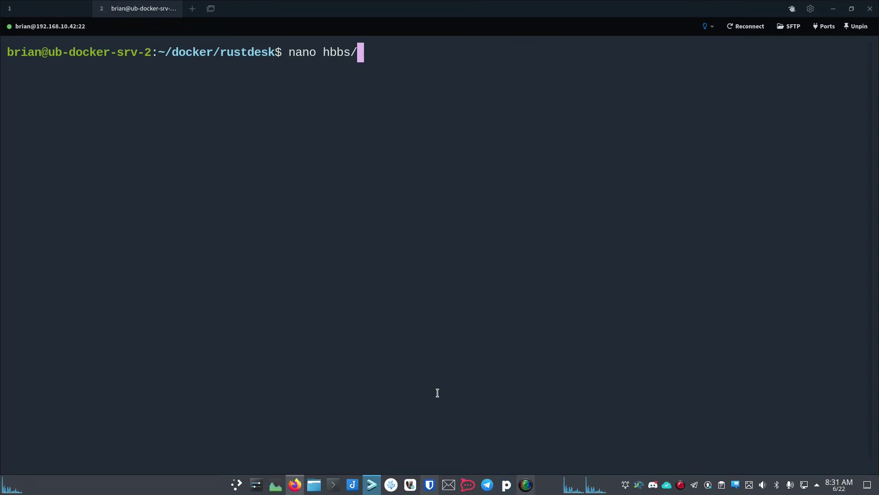
pyautogui.write('id_')
pyautogui.press('Tab')
pyautogui.write('.pub')
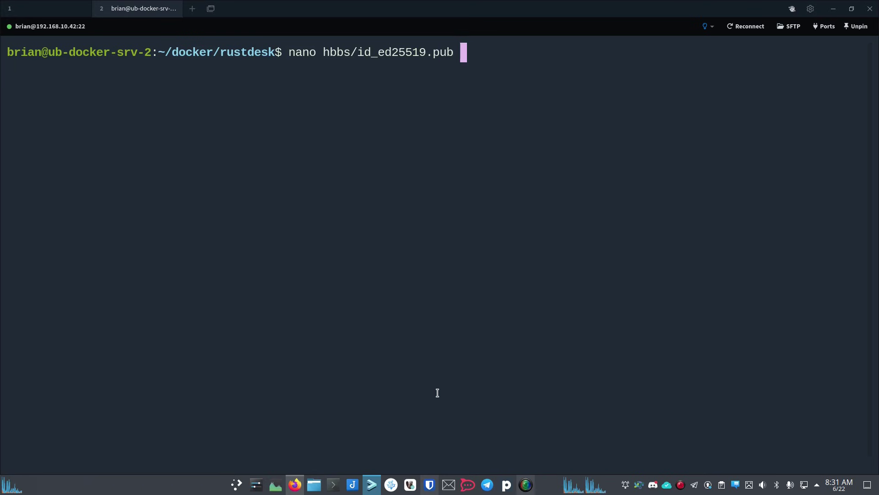
pyautogui.press('Return')
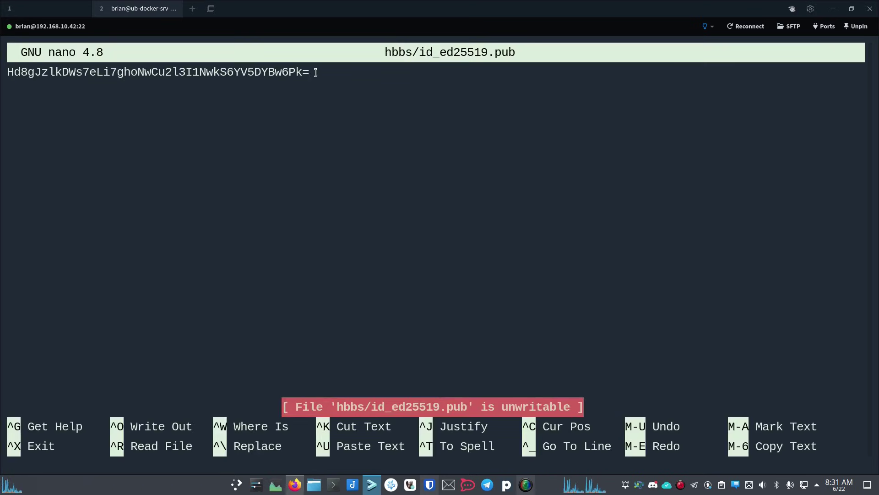
pyautogui.moveTo(314, 74); pyautogui.dragTo(6, 72)
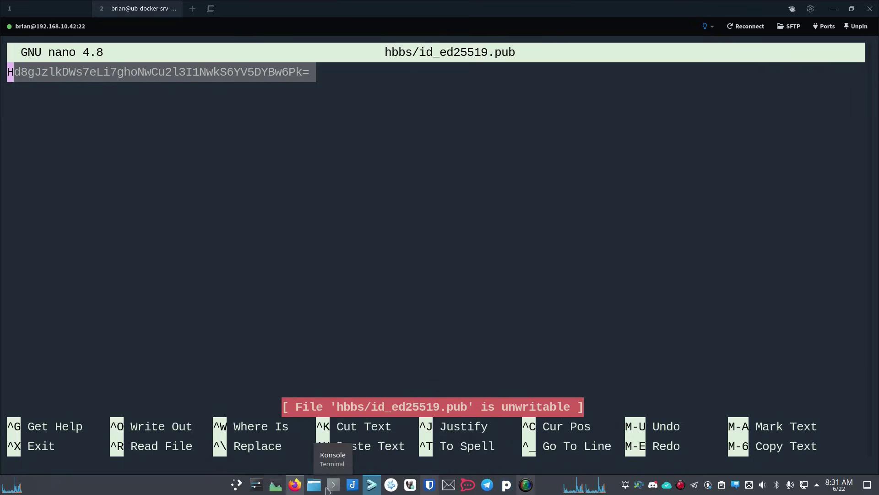
# Switch back to Firefox and scroll to the ID/Relay Server example with its empty Key field.
pyautogui.click(295, 484)
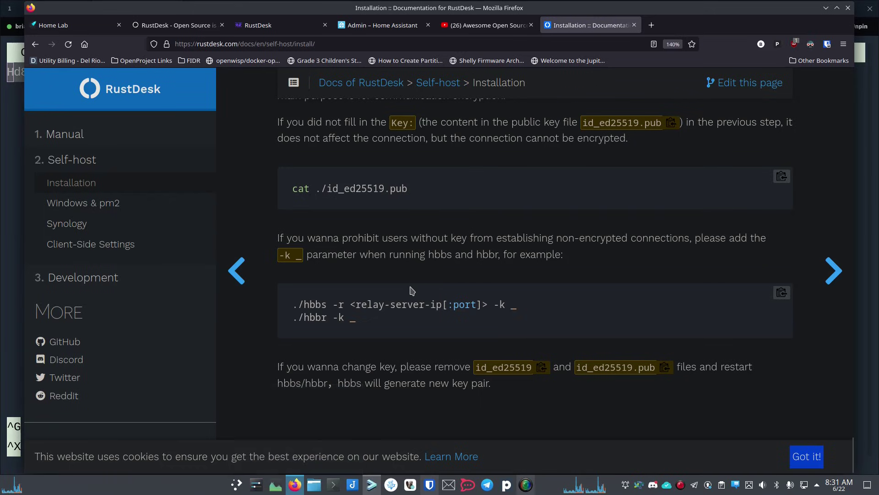
pyautogui.scroll(10, 412, 293)
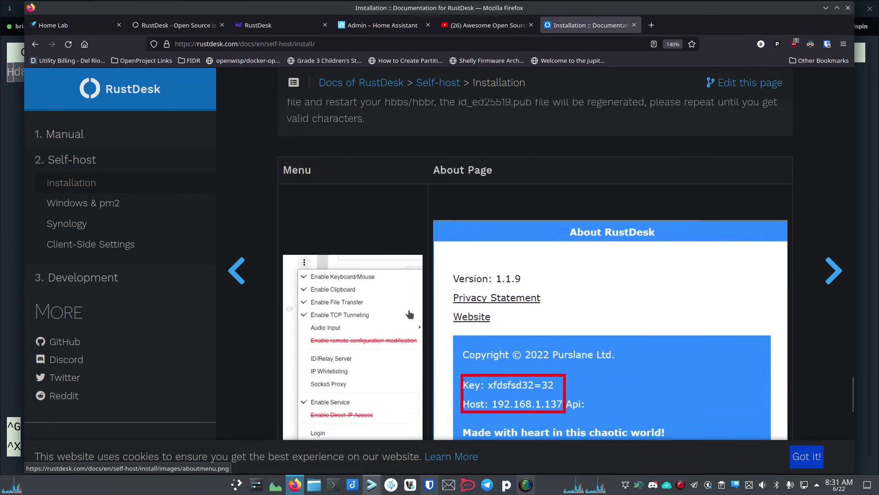
pyautogui.scroll(4, 410, 314)
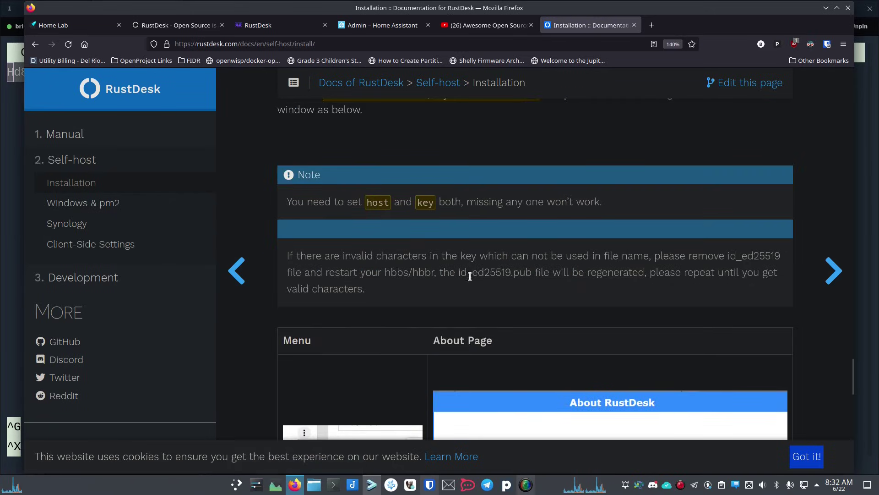
pyautogui.scroll(4, 454, 268)
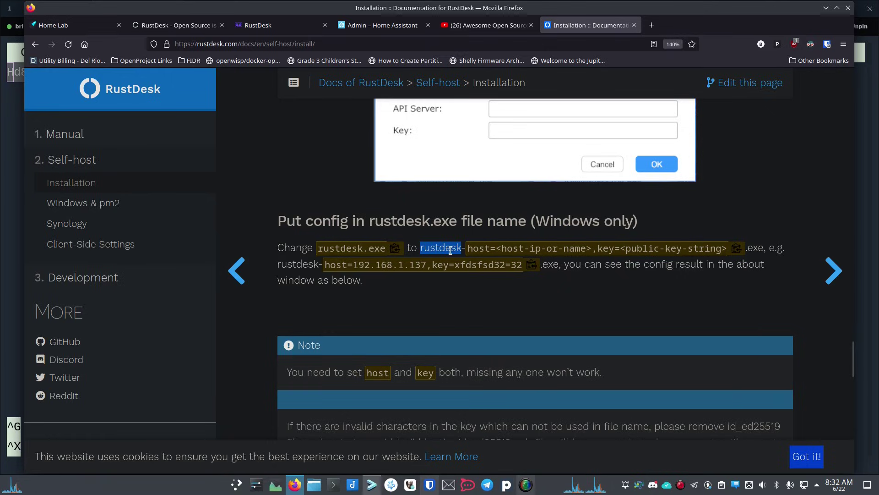
pyautogui.scroll(-4, 379, 346)
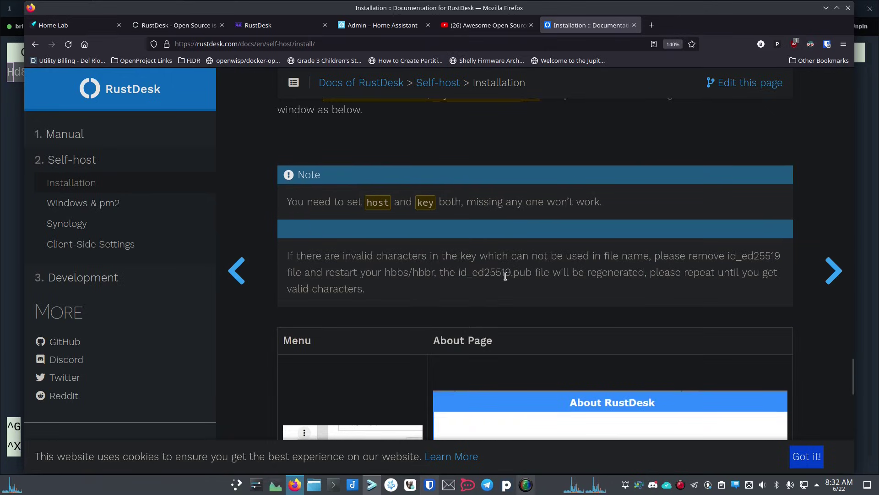
pyautogui.scroll(3, 374, 290)
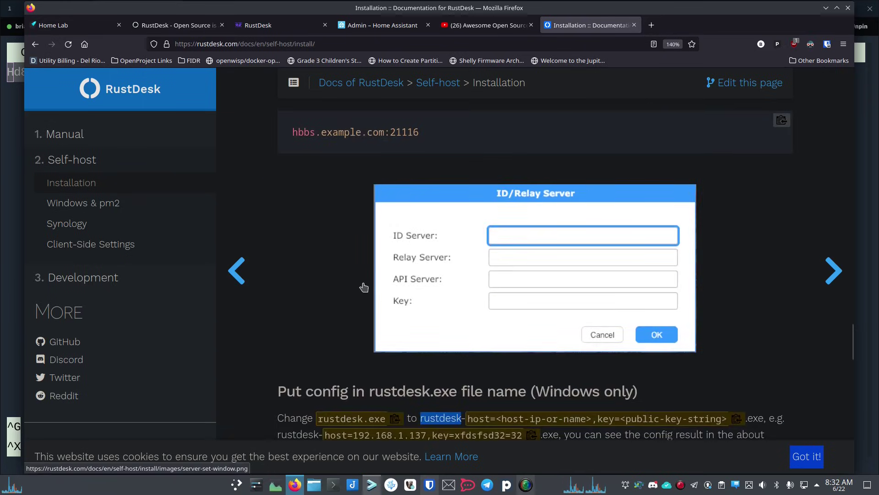
pyautogui.scroll(2, 385, 280)
pyautogui.scroll(-2, 398, 273)
pyautogui.scroll(4, 334, 252)
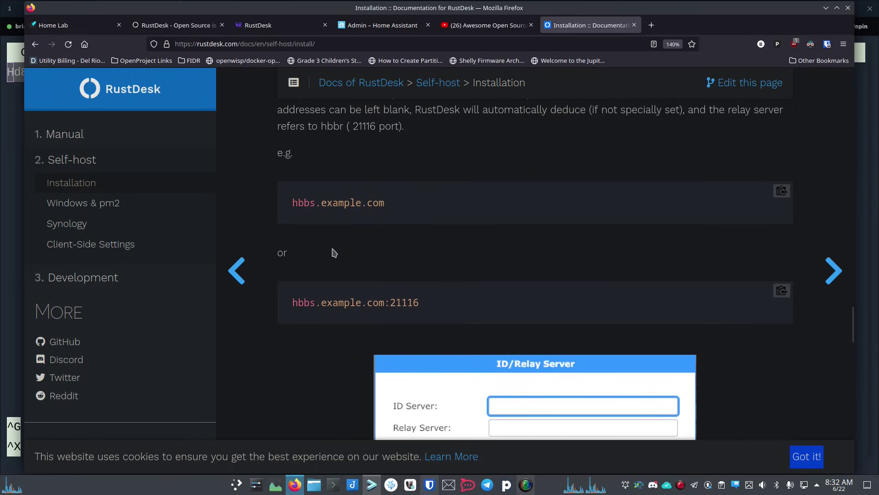
pyautogui.scroll(-4, 333, 252)
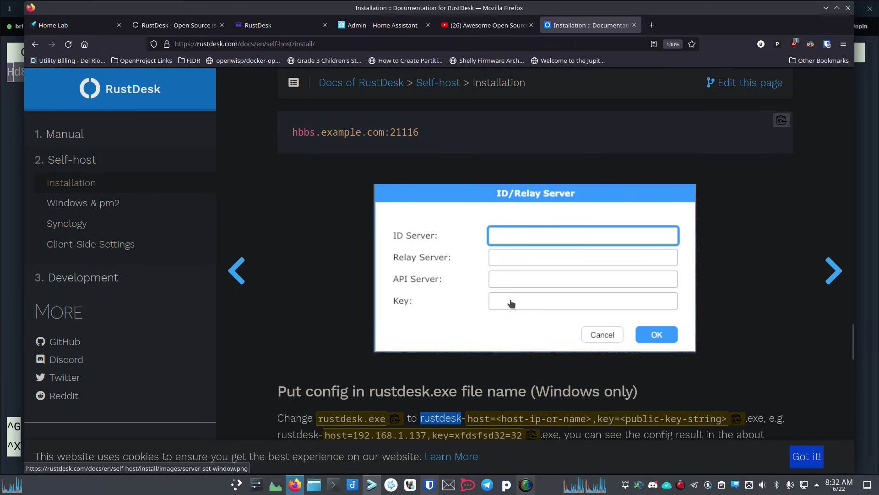
# Scroll from STEP-3 down to the About RustDesk example showing the Key and Host 192.168.1.137.
pyautogui.scroll(-3, 332, 320)
pyautogui.scroll(8, 333, 316)
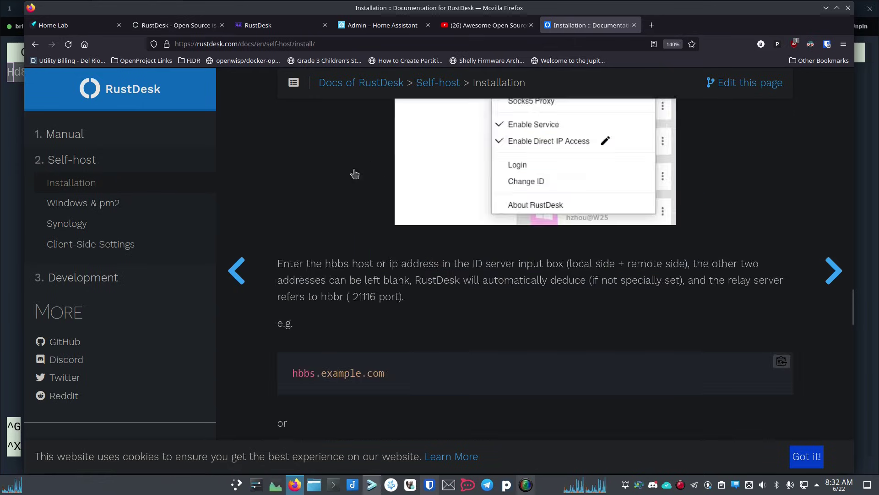
pyautogui.scroll(7, 396, 260)
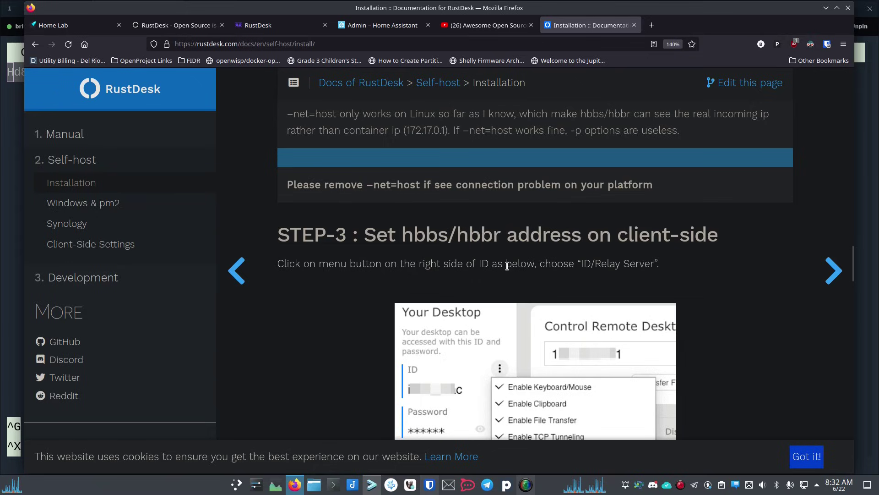
pyautogui.scroll(-2, 345, 282)
pyautogui.scroll(-8, 345, 281)
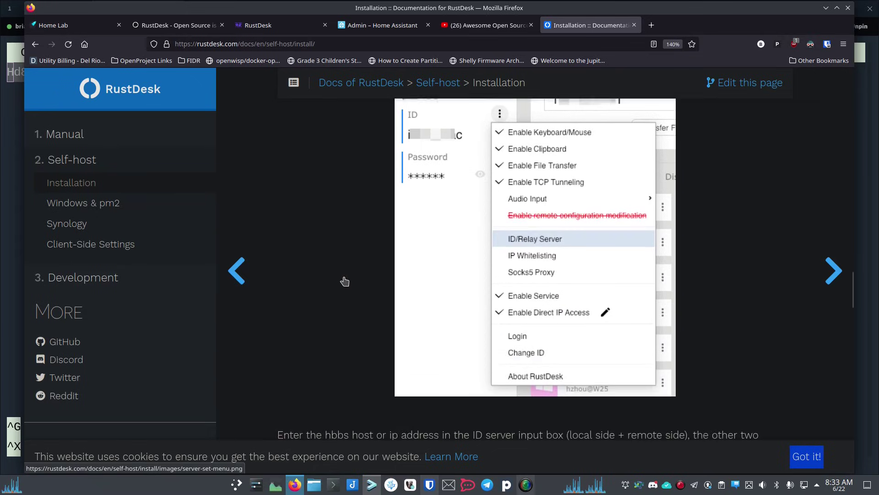
pyautogui.scroll(-10, 345, 278)
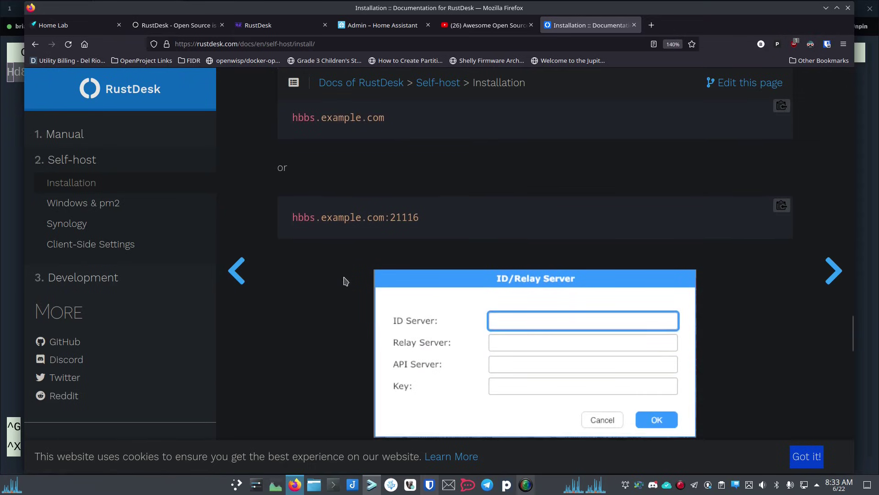
pyautogui.scroll(-3, 345, 281)
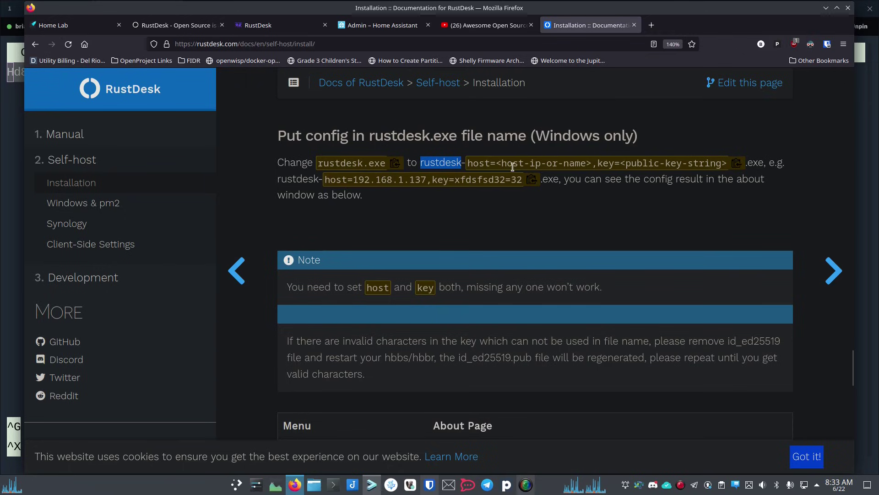
pyautogui.scroll(-8, 325, 315)
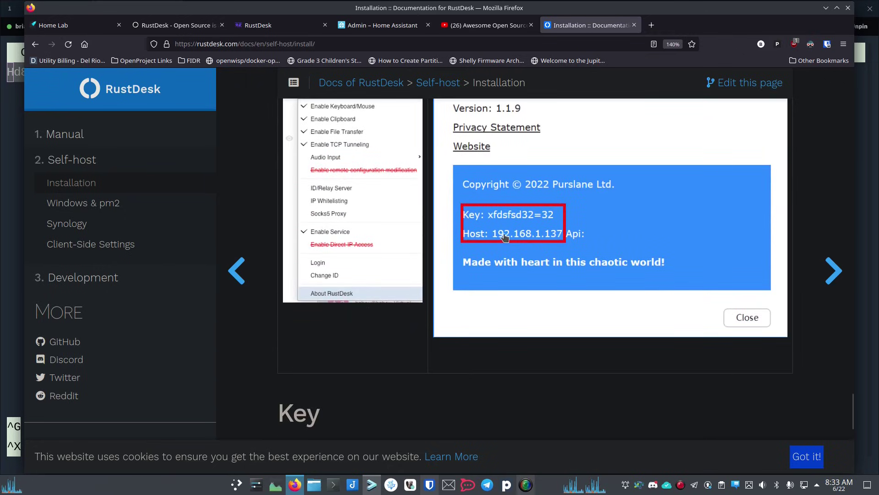
pyautogui.scroll(2, 504, 245)
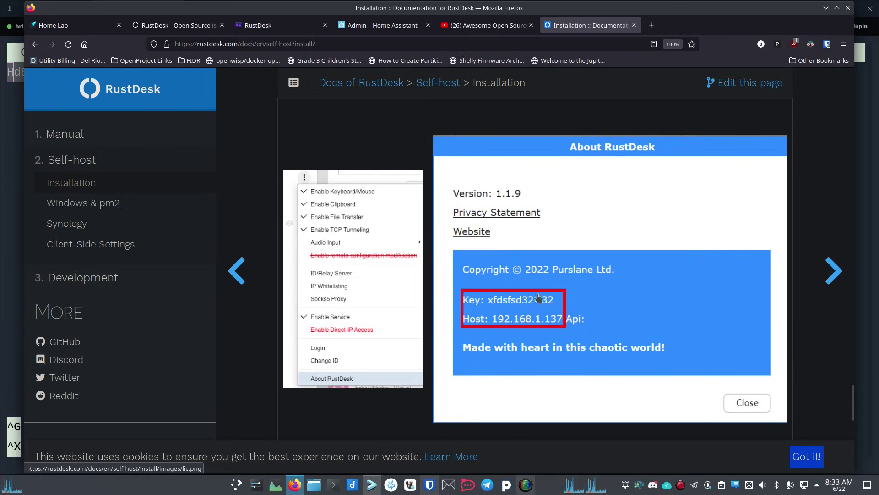
pyautogui.scroll(-8, 478, 336)
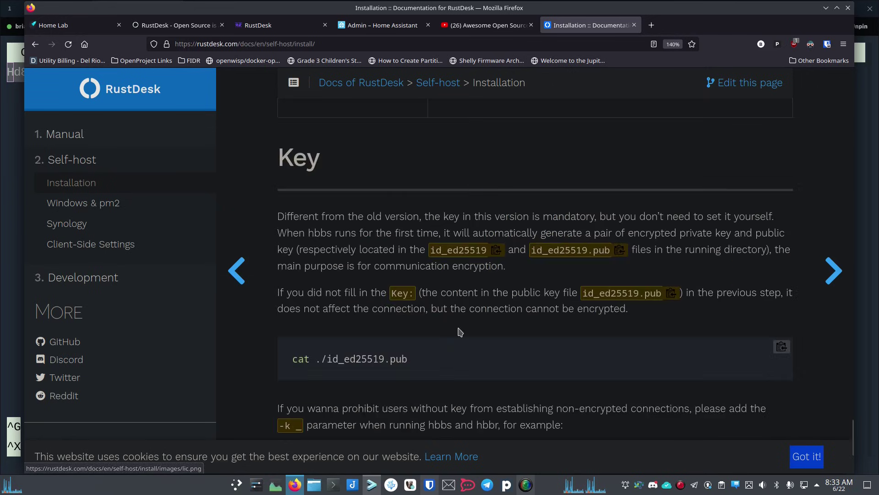